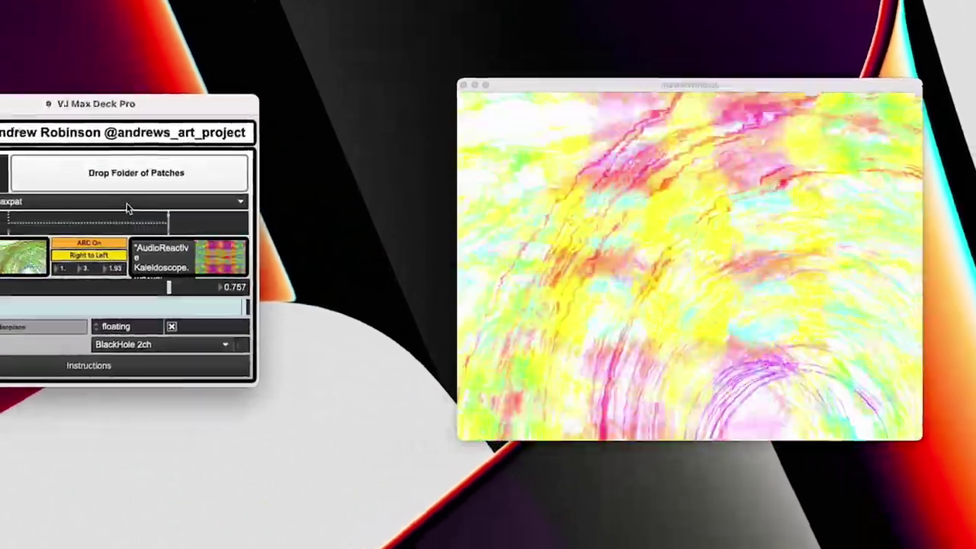
# - Open the patch dropdown to show the three-column list of .maxpat files
pyautogui.click(132, 203)
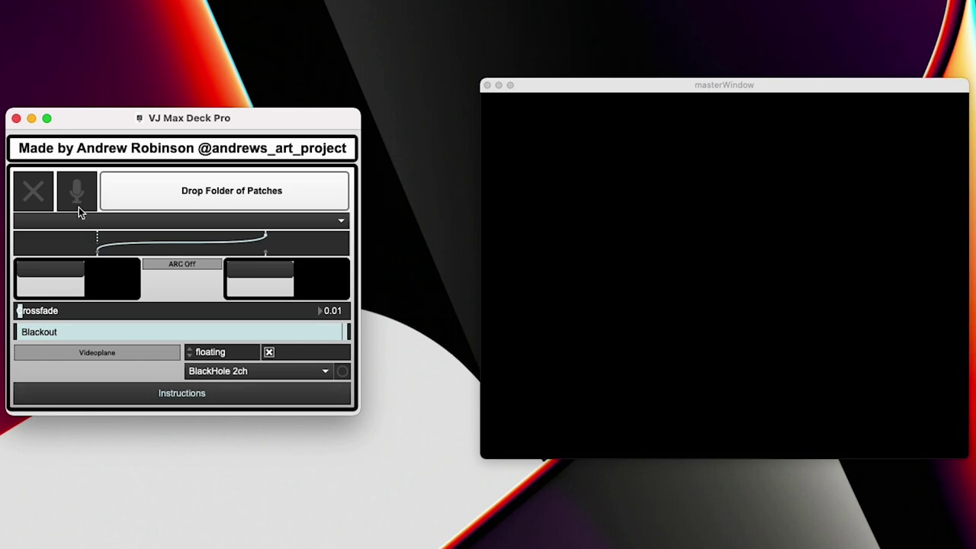
# - Open the usage instructions and move the master window to the upper right
pyautogui.click(785, 277)
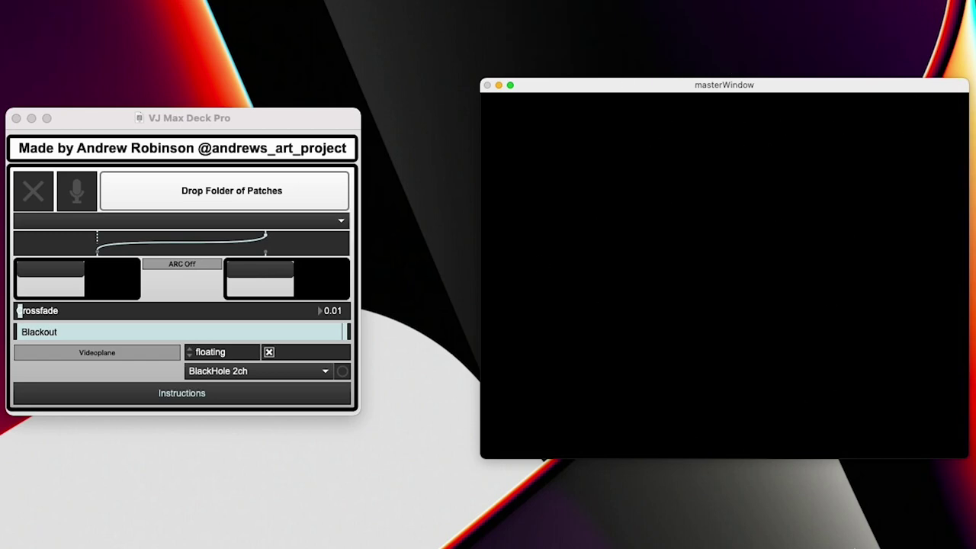
pyautogui.click(207, 400)
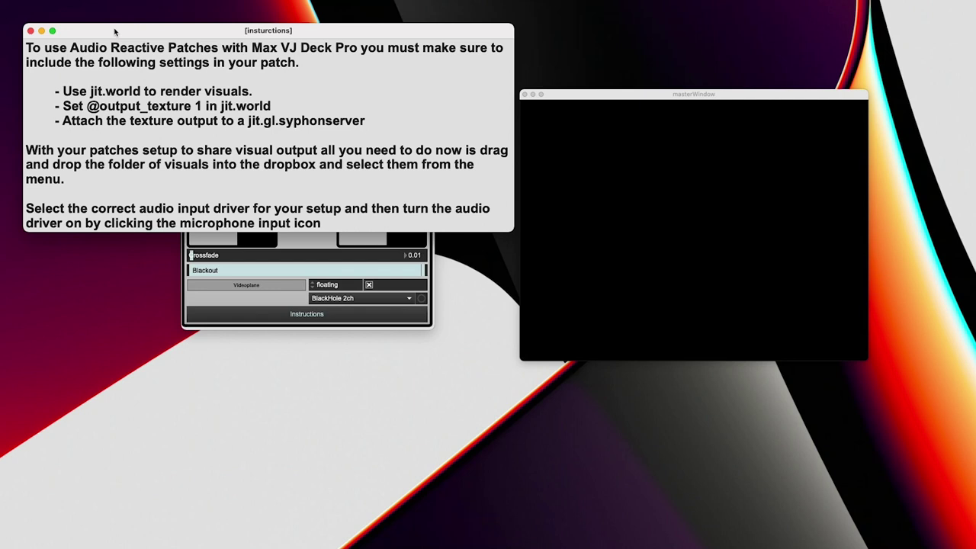
pyautogui.moveTo(610, 97); pyautogui.dragTo(731, 42)
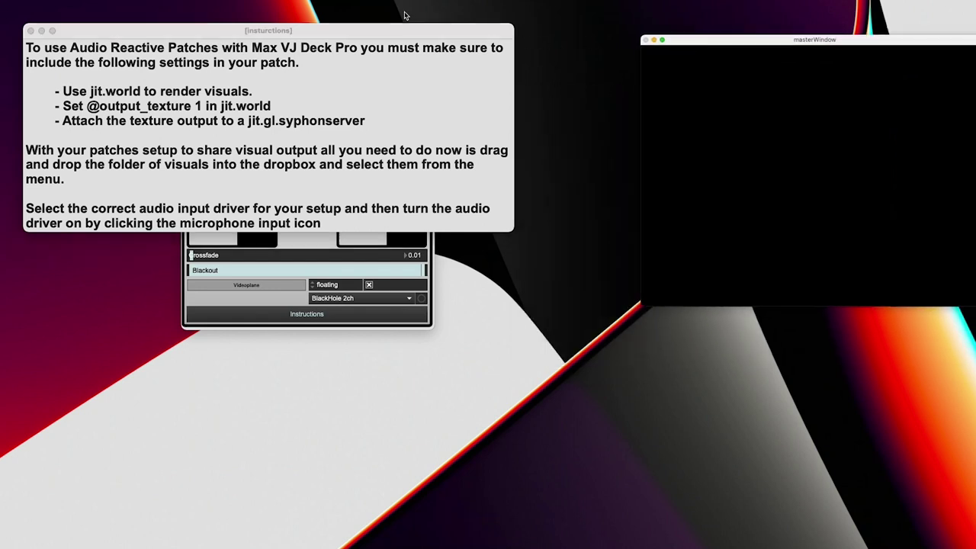
pyautogui.moveTo(416, 25); pyautogui.dragTo(481, 25)
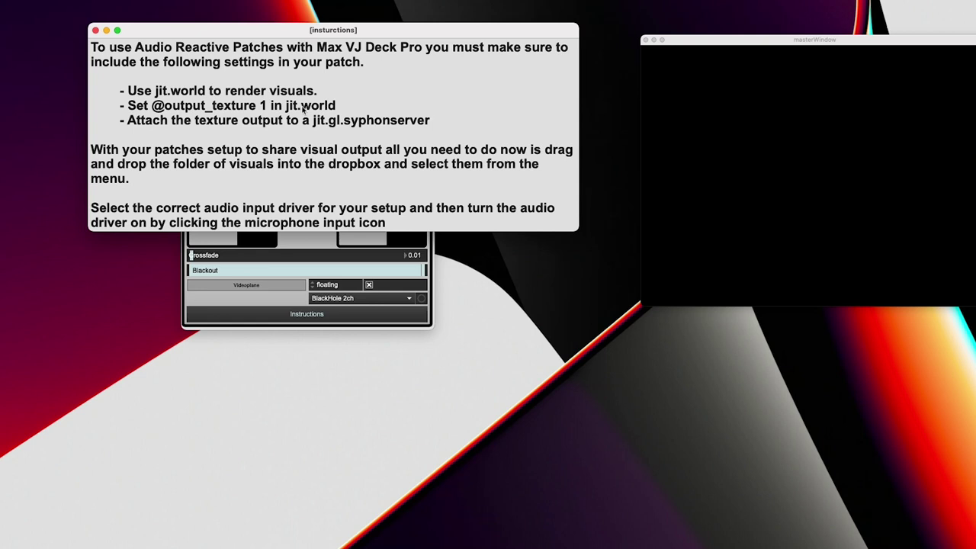
# - Close the instructions and nudge the deck window slightly to the right
pyautogui.click(95, 30)
pyautogui.click(282, 124)
pyautogui.moveTo(282, 124); pyautogui.dragTo(330, 129)
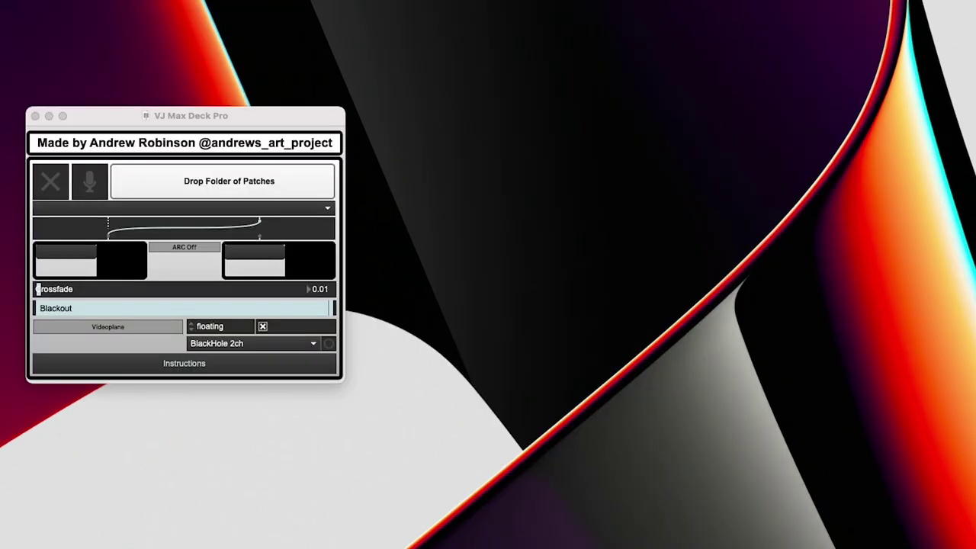
# - Drop a patch folder onto the deck and list its .maxpat files, starting with 3 Rectangles
pyautogui.moveTo(4, 61); pyautogui.dragTo(160, 176)
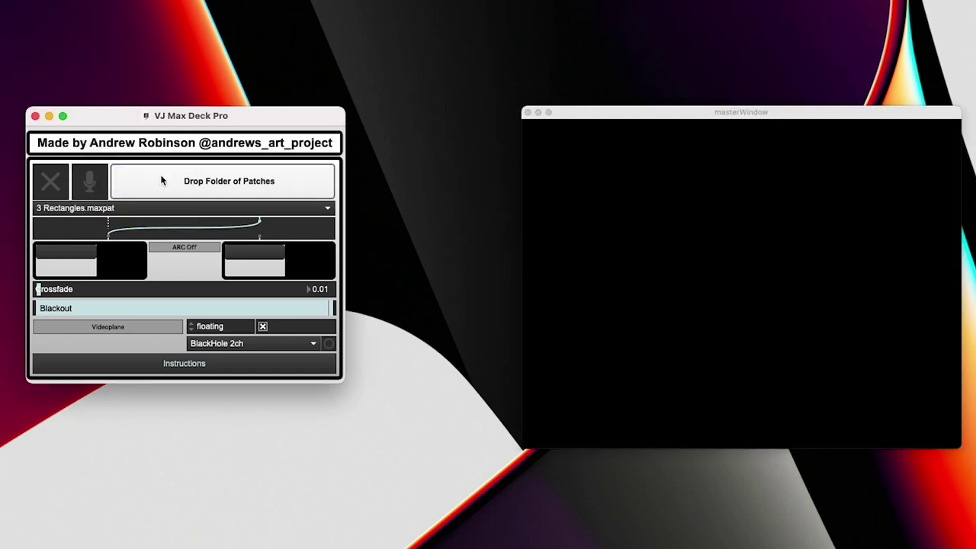
pyautogui.click(42, 207)
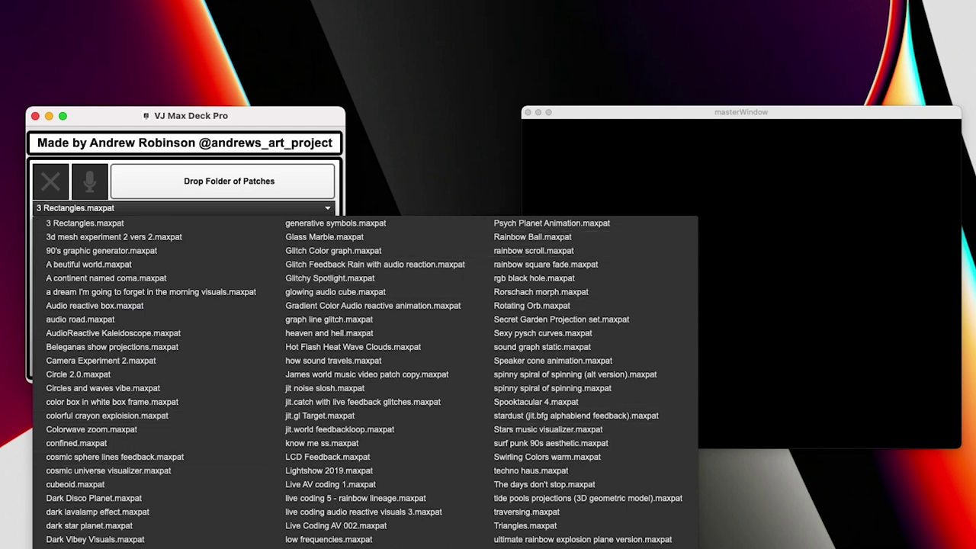
# - Close the patch list keeping 3 Rectangles.maxpat, dismiss the arrangement menu, and raise the deck window
pyautogui.click(181, 109)
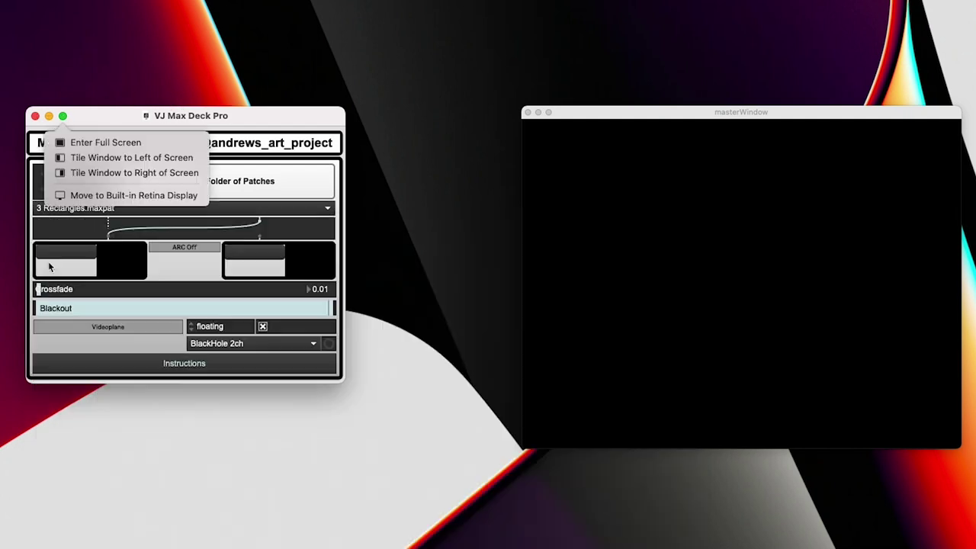
pyautogui.click(272, 115)
pyautogui.moveTo(227, 114); pyautogui.dragTo(227, 87)
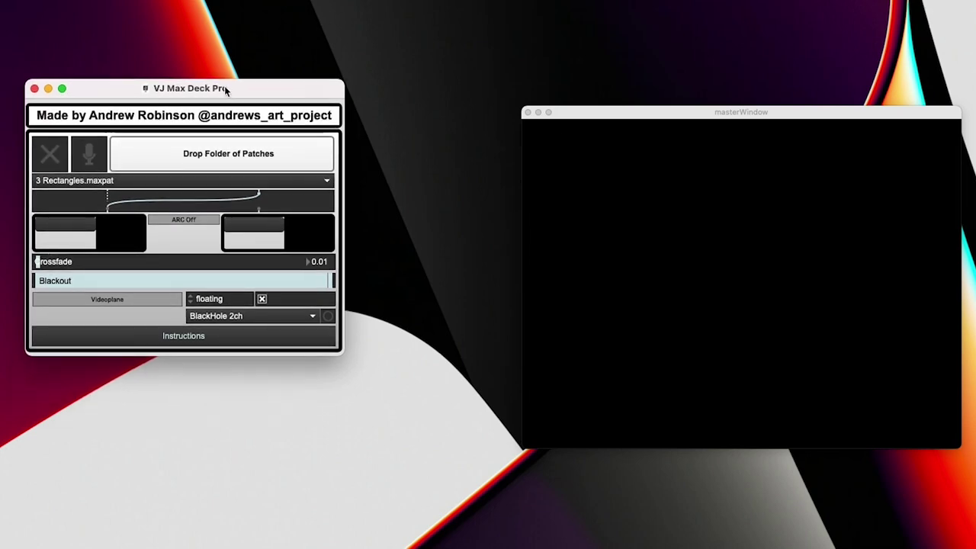
# - Check the audio input list, keeping BlackHole 2ch, and shift the master window up-left
pyautogui.click(205, 319)
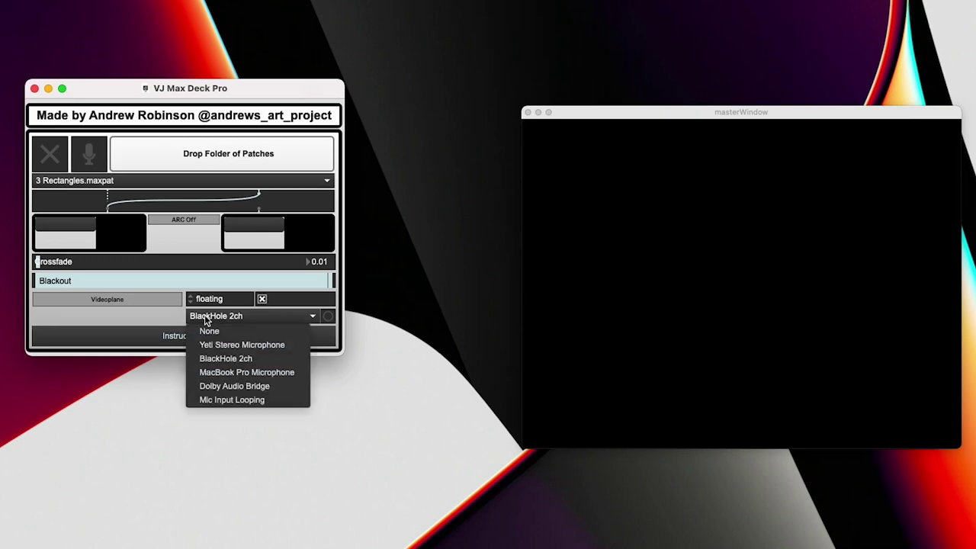
pyautogui.click(205, 320)
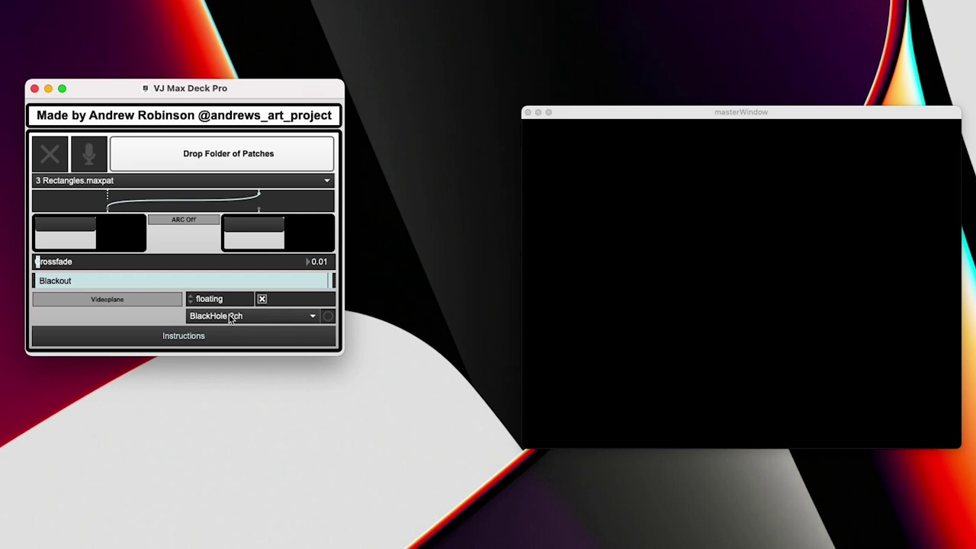
pyautogui.click(231, 319)
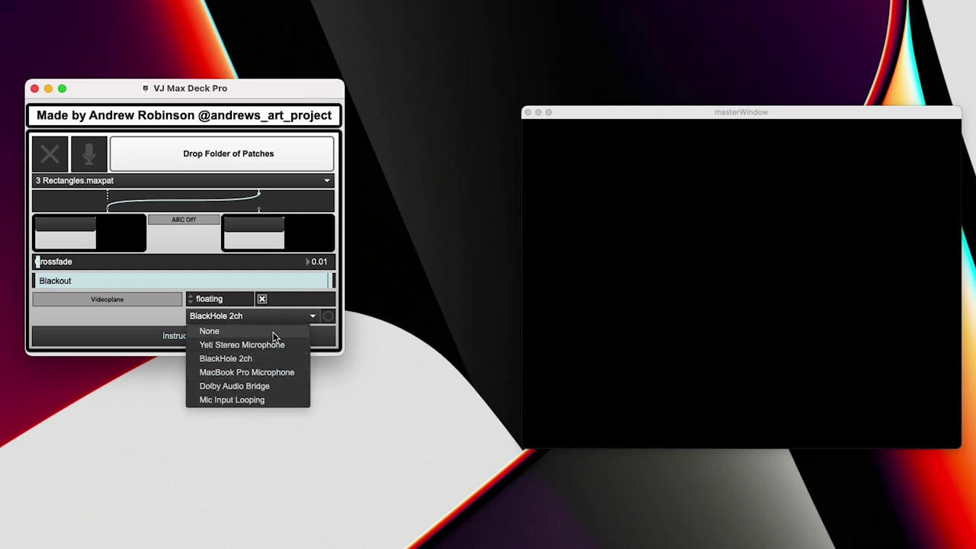
pyautogui.click(329, 318)
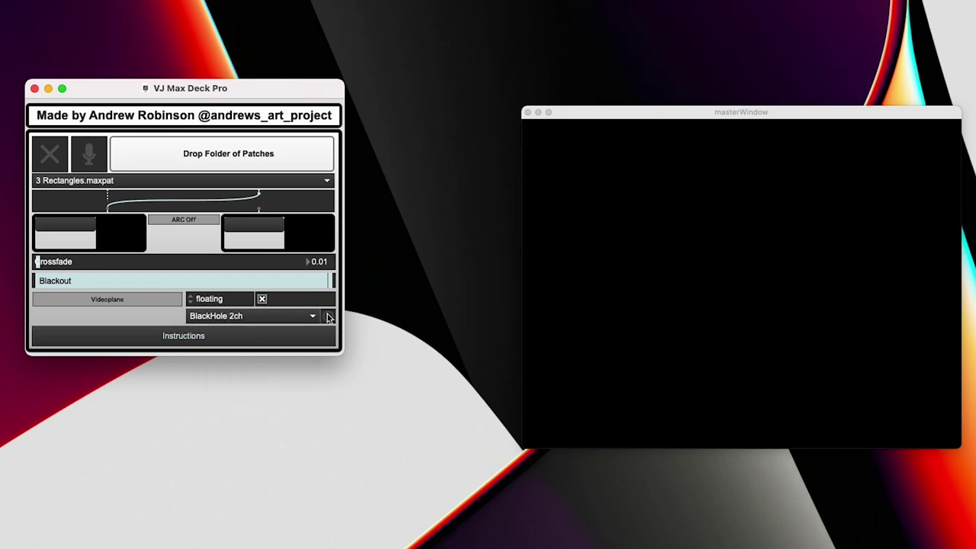
pyautogui.click(311, 319)
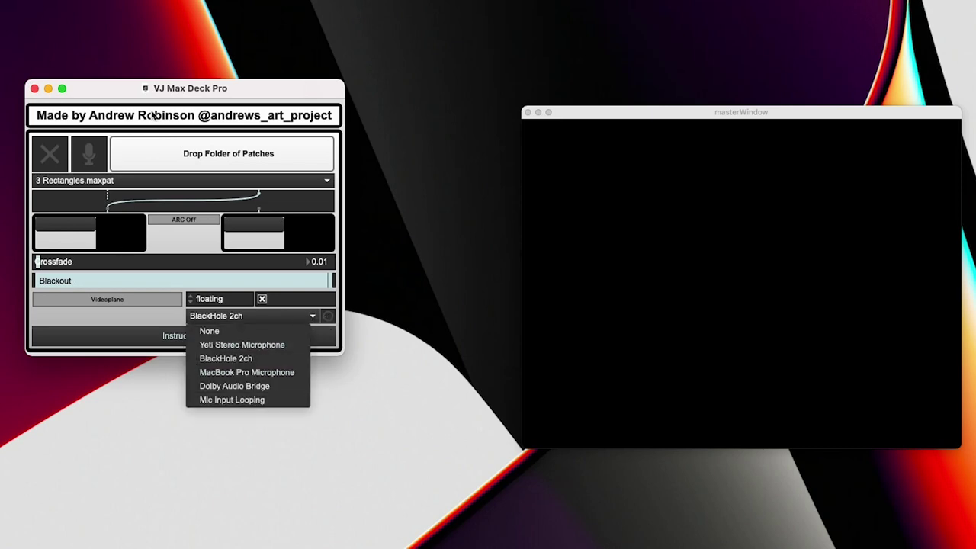
pyautogui.click(155, 89)
pyautogui.moveTo(155, 89); pyautogui.dragTo(156, 102)
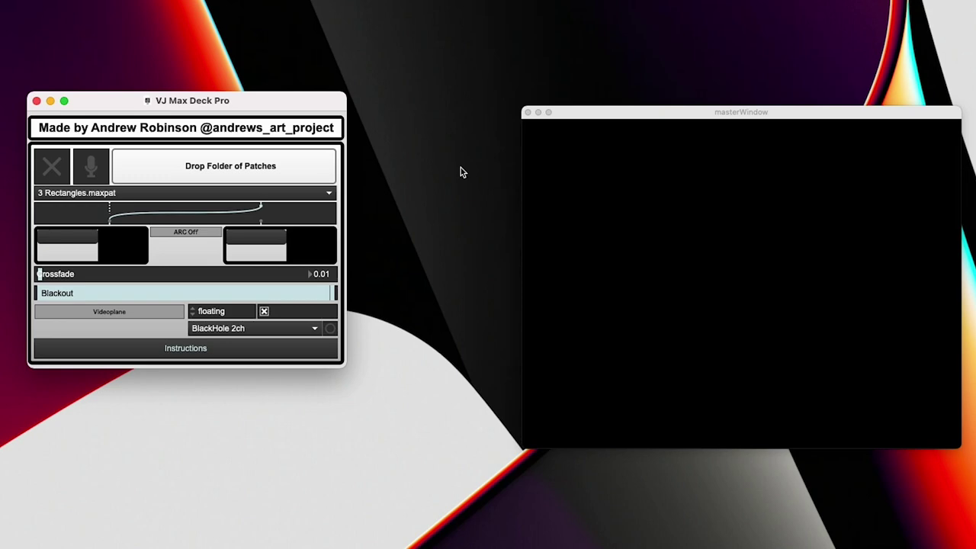
pyautogui.moveTo(727, 121); pyautogui.dragTo(703, 85)
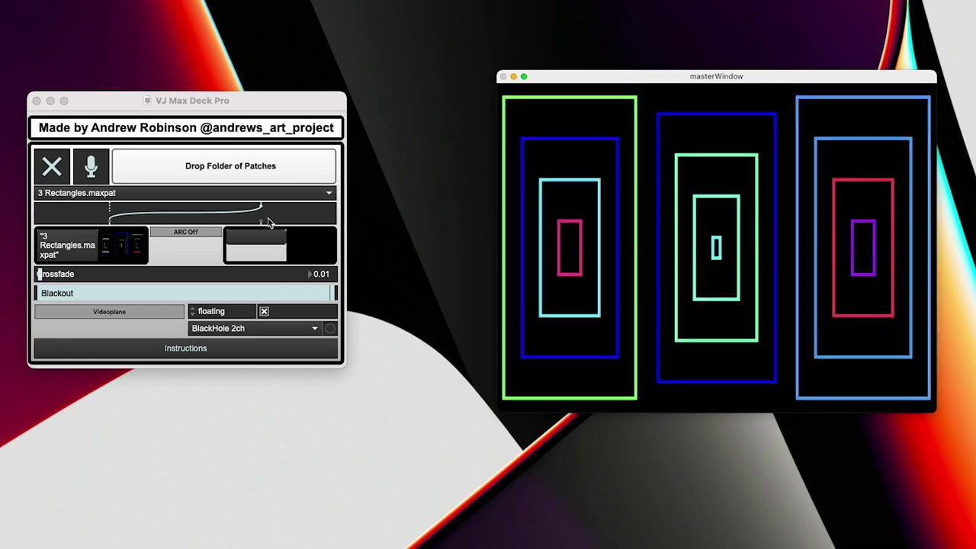
# - Bring the deck window forward and open the patch dropdown to choose another patch
pyautogui.click(266, 221)
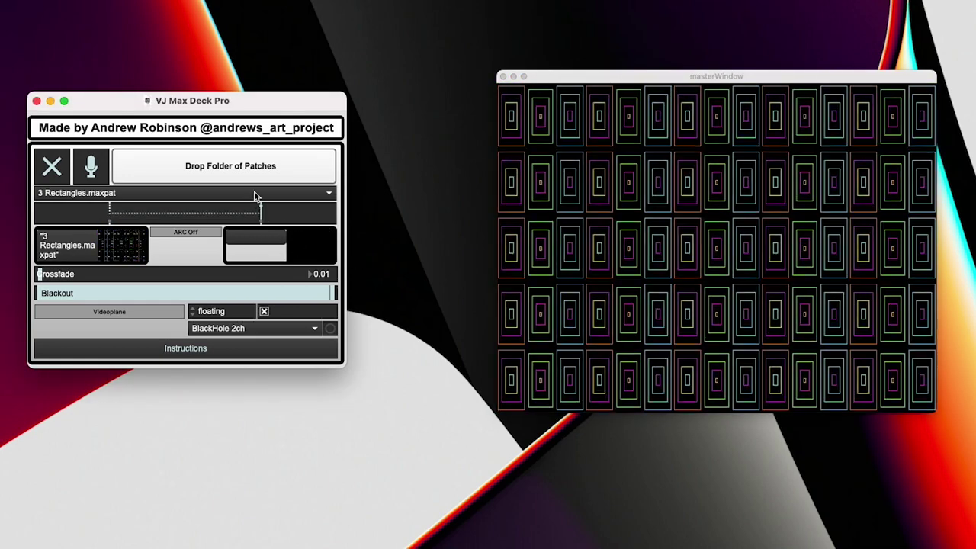
pyautogui.click(255, 196)
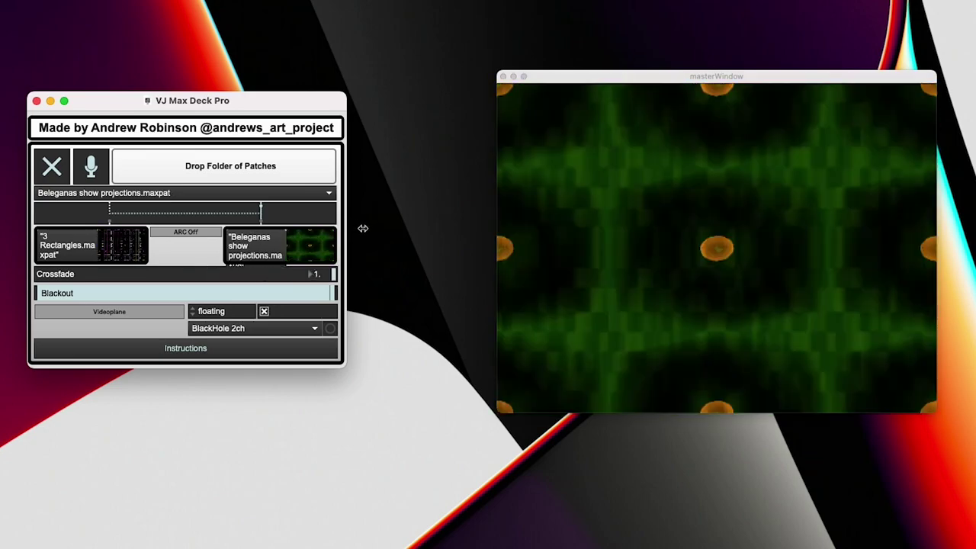
# - Load Colorwave zoom.maxpat into the first deck and drag the crossfade fully to 1
pyautogui.click(152, 192)
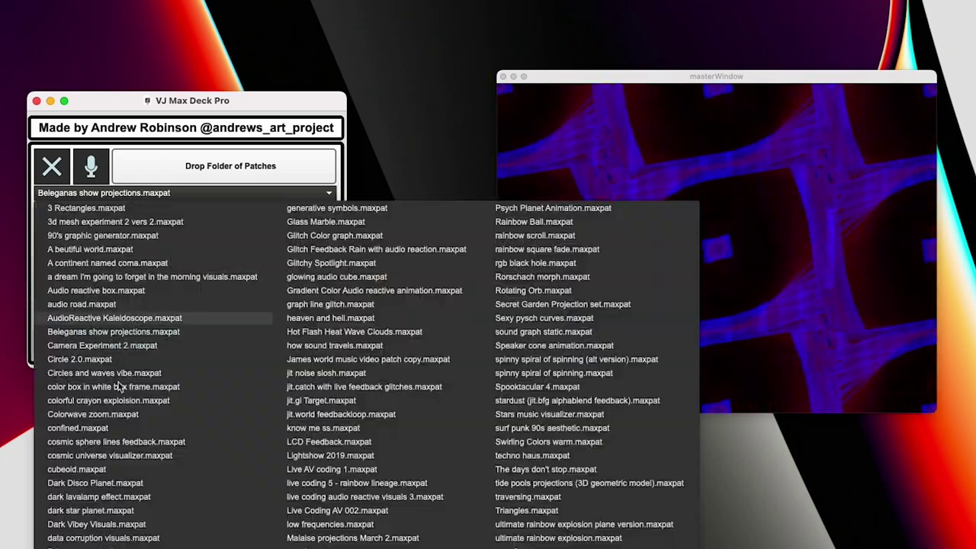
pyautogui.click(121, 414)
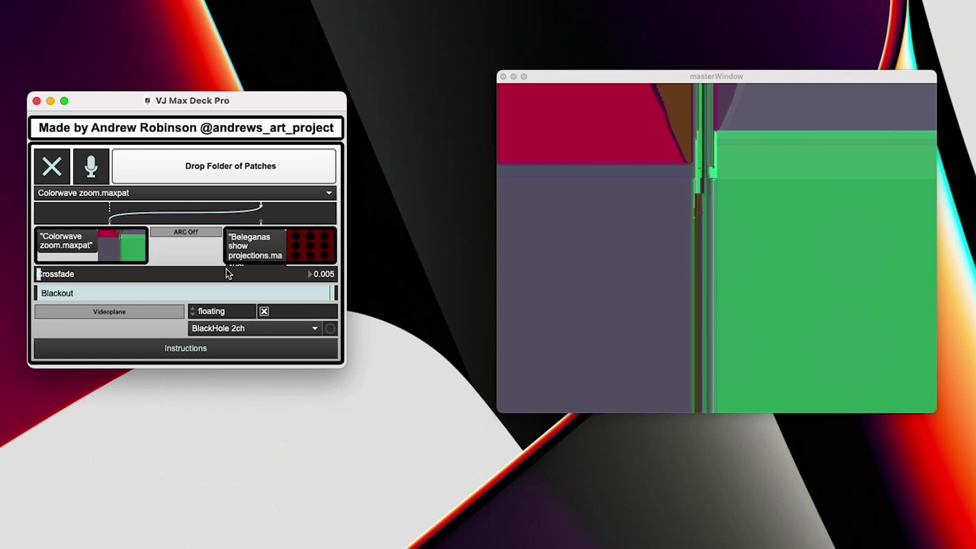
pyautogui.moveTo(169, 277); pyautogui.dragTo(333, 278)
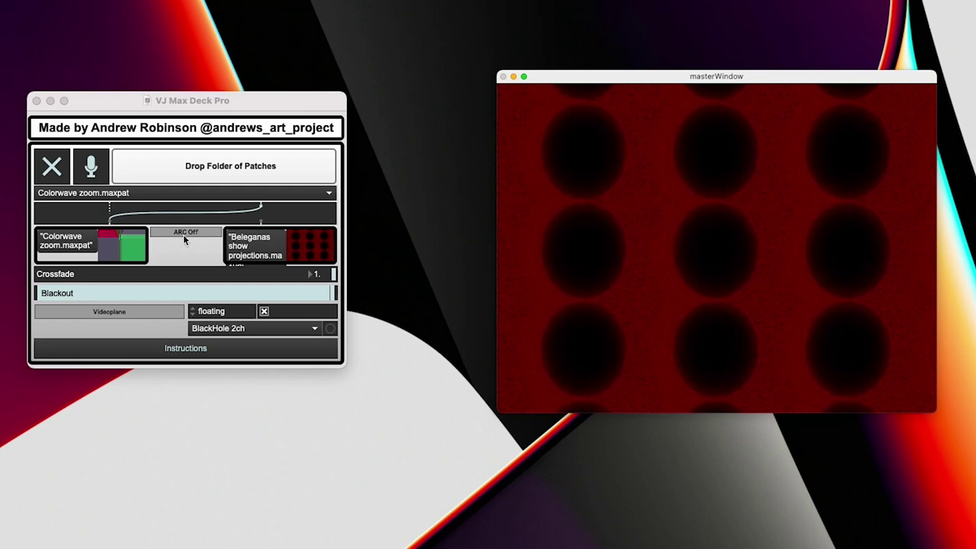
# - Turn ARC auto-crossfading on and raise its third step value from 2 to 4
pyautogui.click(184, 233)
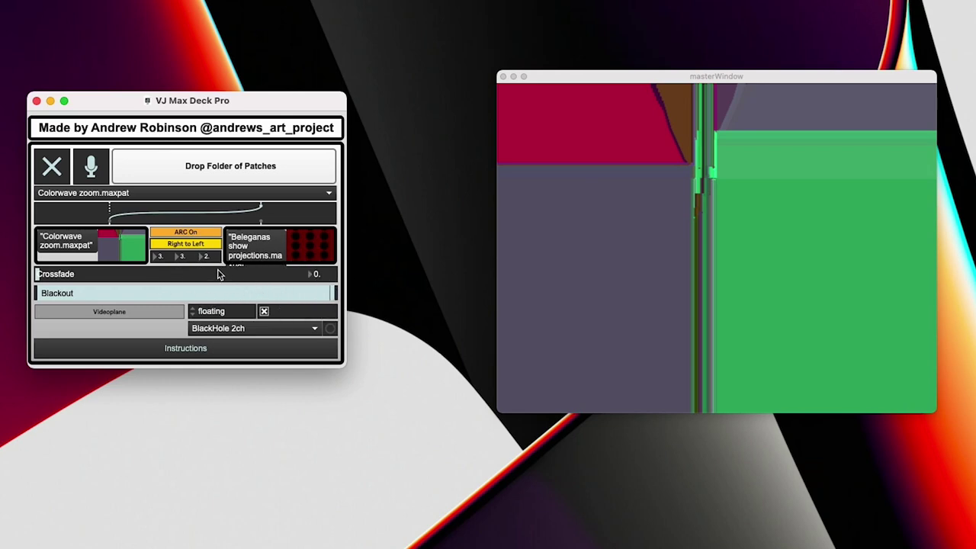
pyautogui.click(206, 256)
# - Switch ARC to Off, holding the crossfade at 0.481
pyautogui.click(157, 235)
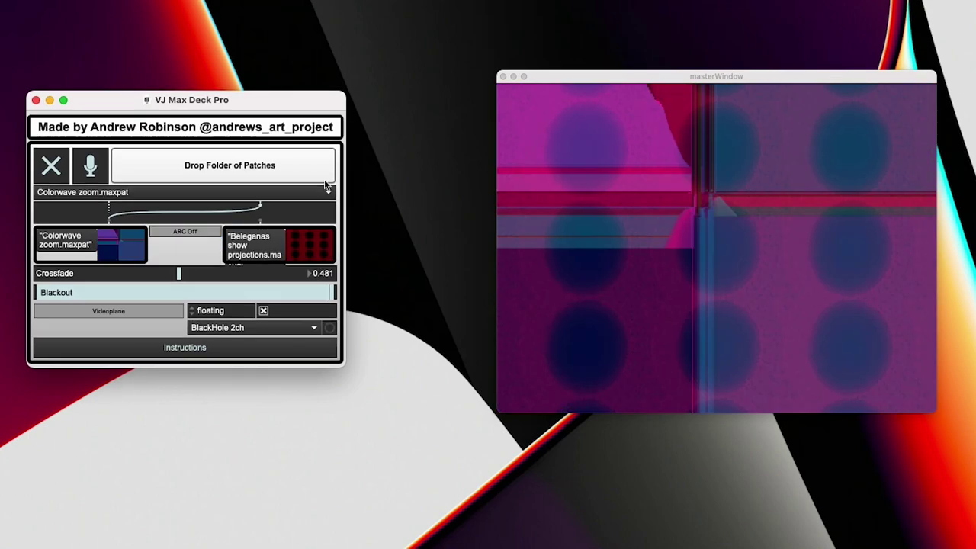
# - Set the crossfade to an even 0.501 and move the [visual2] patch window aside
pyautogui.moveTo(181, 273)
pyautogui.mouseDown()
pyautogui.moveTo(292, 273)
pyautogui.moveTo(127, 273)
pyautogui.moveTo(185, 272)
pyautogui.mouseUp()
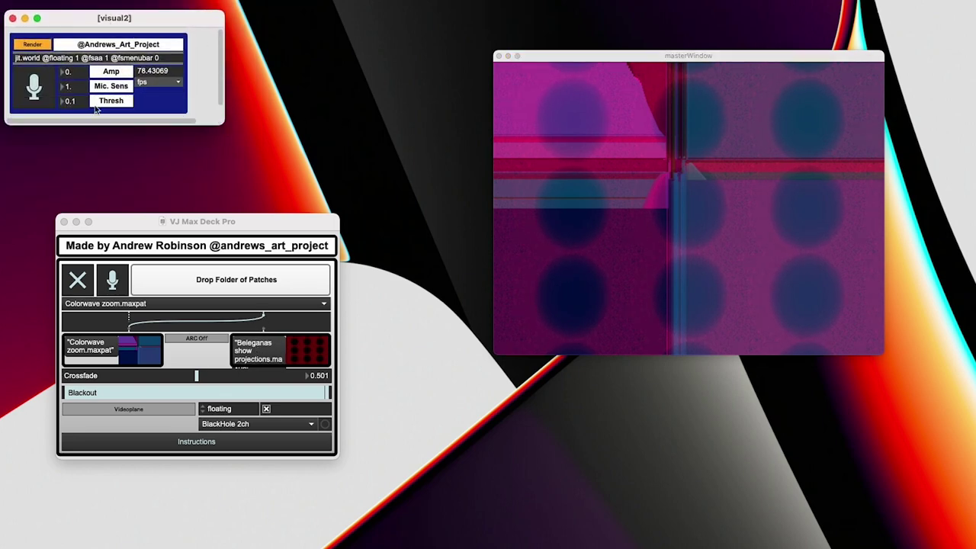
pyautogui.moveTo(101, 24); pyautogui.dragTo(139, 23)
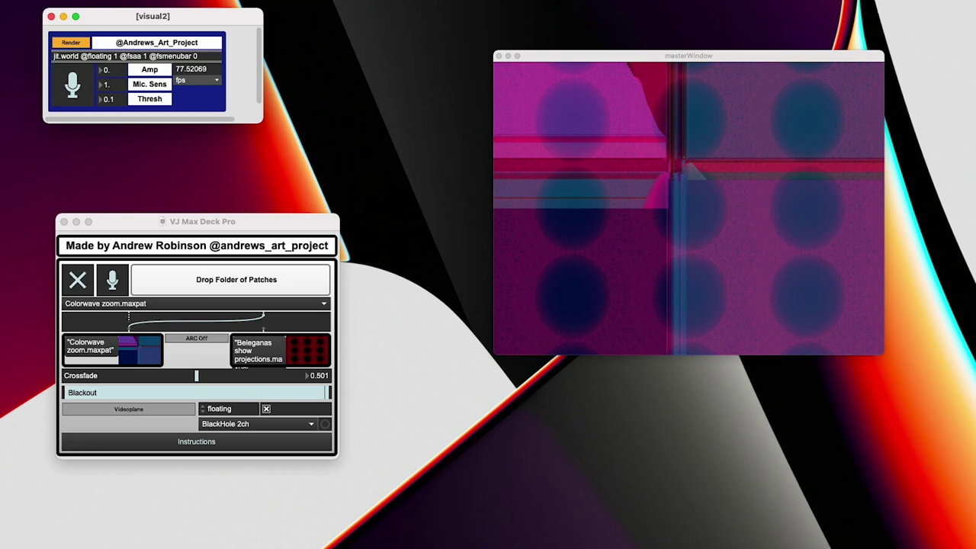
# - Close the visual2 patch, move the deck window to the top, set crossfade 0.485, and switch output to Meshwarp
pyautogui.click(51, 17)
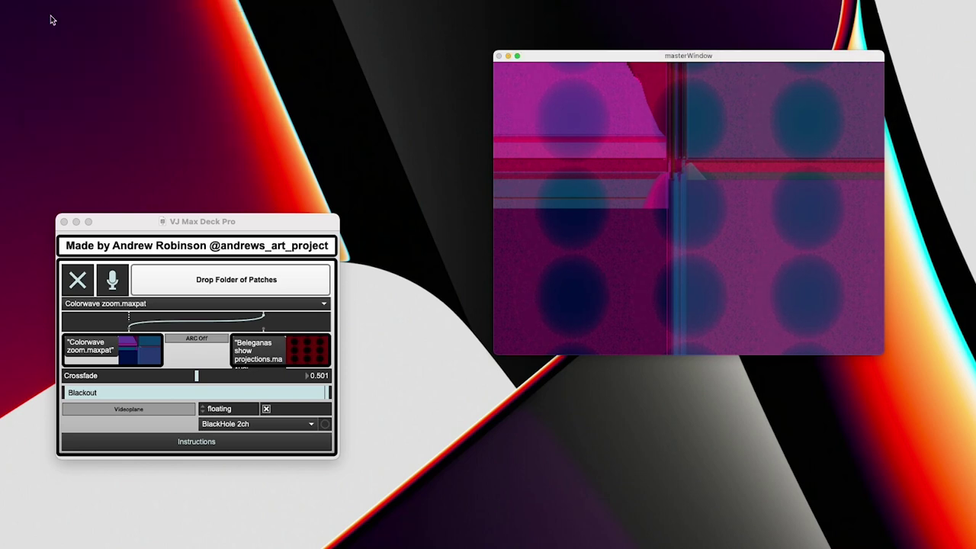
pyautogui.moveTo(233, 220); pyautogui.dragTo(274, 57)
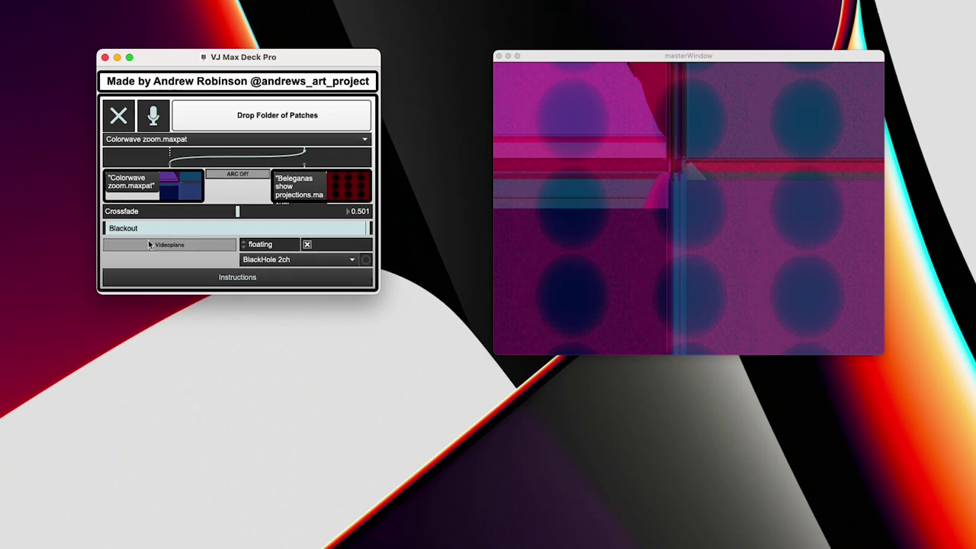
pyautogui.click(747, 175)
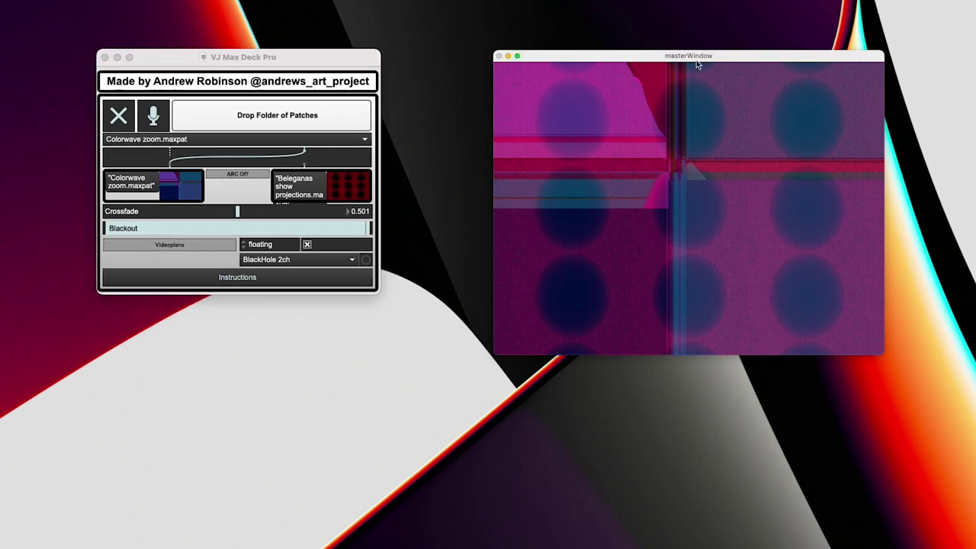
pyautogui.click(191, 208)
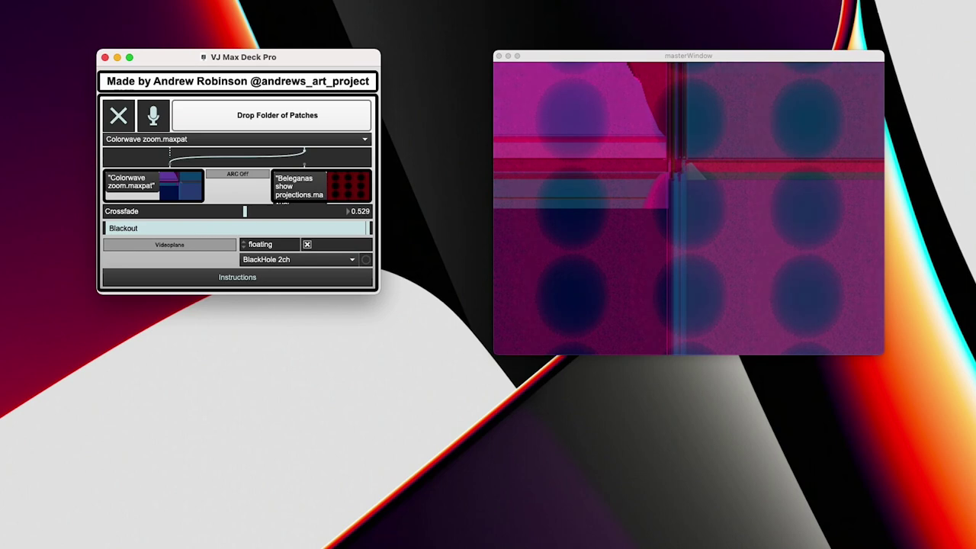
pyautogui.moveTo(237, 211); pyautogui.dragTo(233, 212)
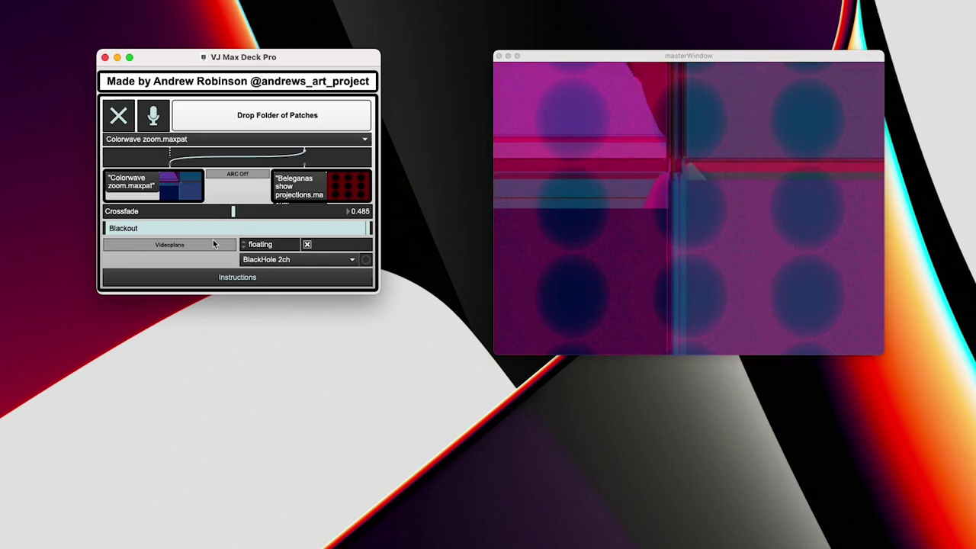
pyautogui.click(213, 245)
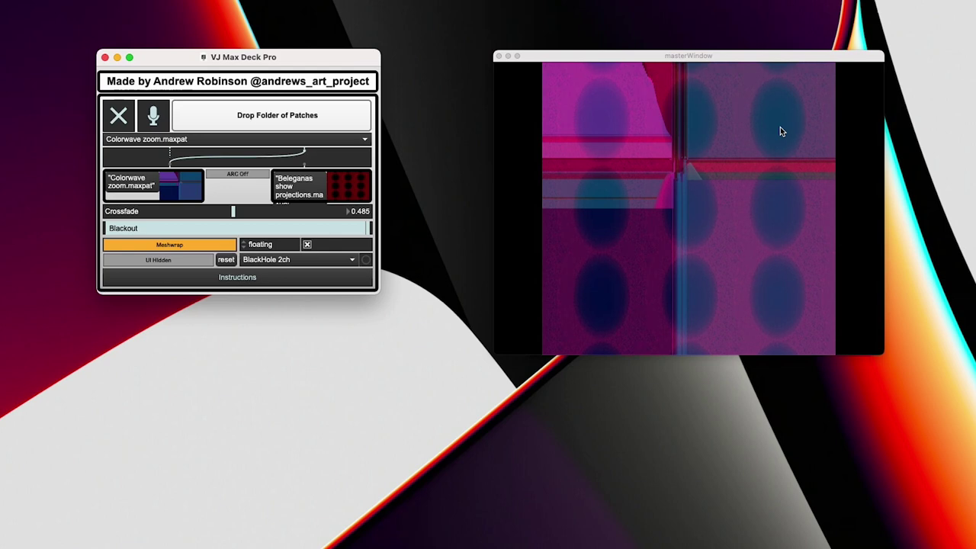
# - Show the mesh-warp handles and drag eight mesh points into jagged angular facets, then hide the handles
pyautogui.click(177, 259)
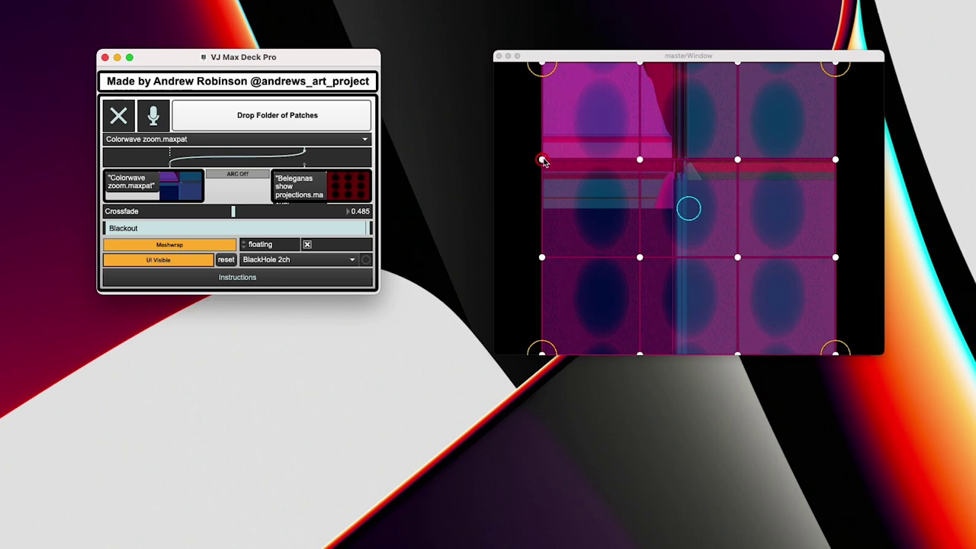
pyautogui.moveTo(541, 159); pyautogui.dragTo(619, 129)
pyautogui.moveTo(541, 258); pyautogui.dragTo(465, 188)
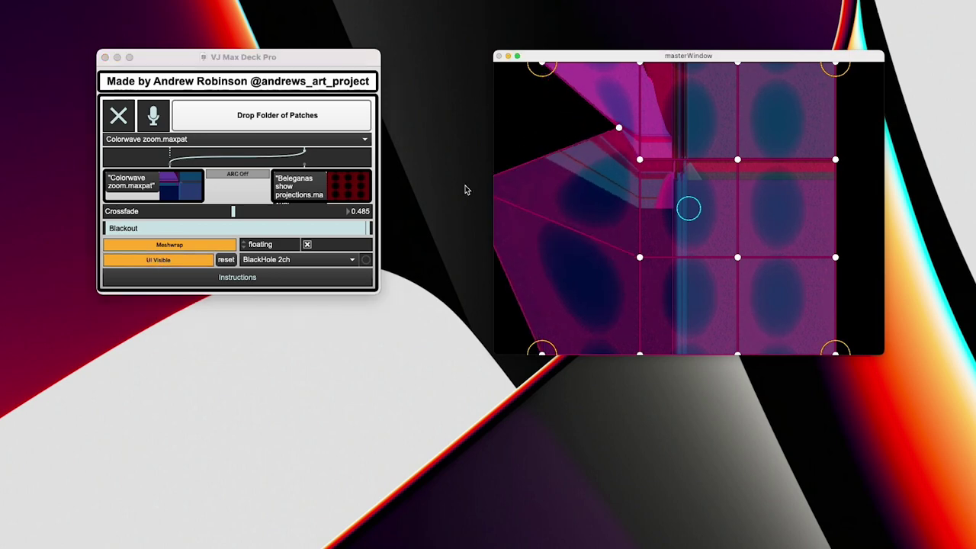
pyautogui.moveTo(737, 258); pyautogui.dragTo(711, 166)
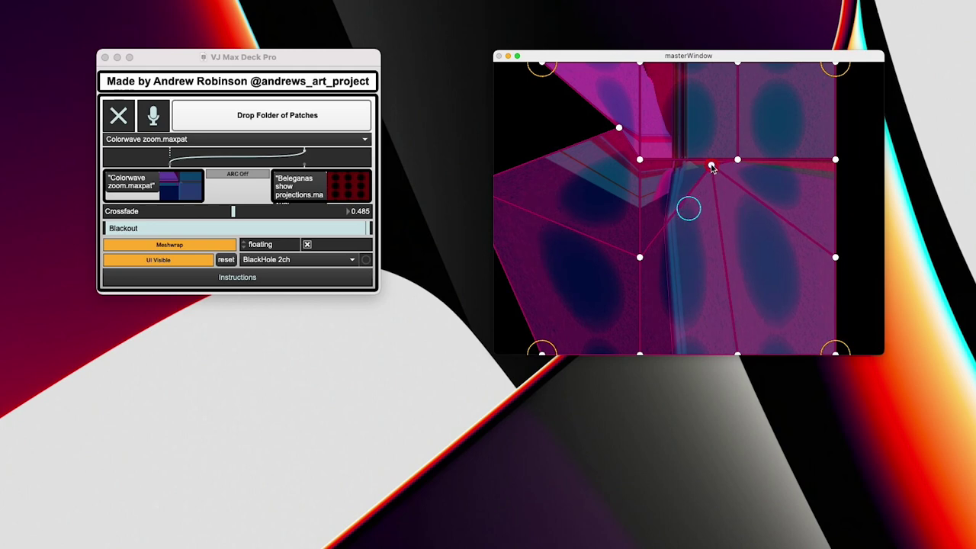
pyautogui.moveTo(639, 268); pyautogui.dragTo(681, 302)
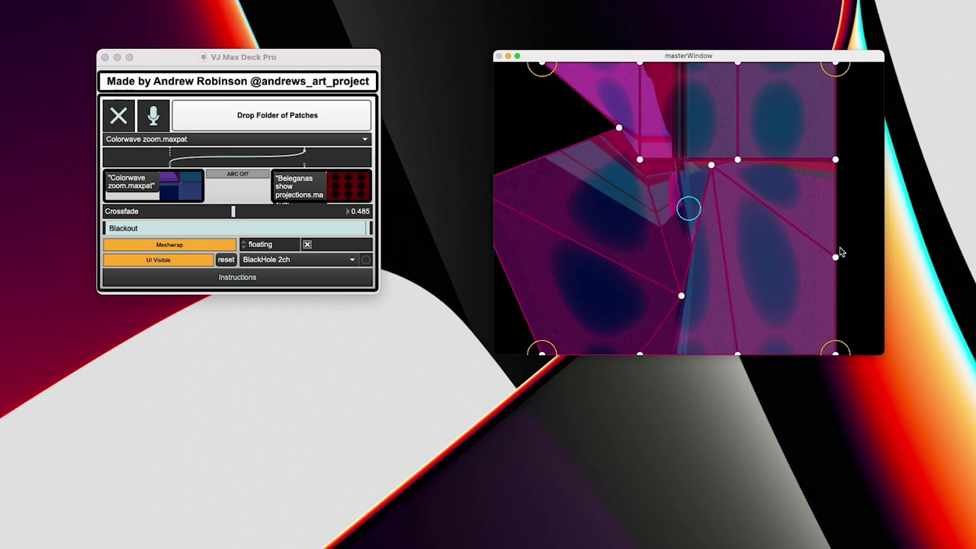
pyautogui.moveTo(837, 258); pyautogui.dragTo(793, 319)
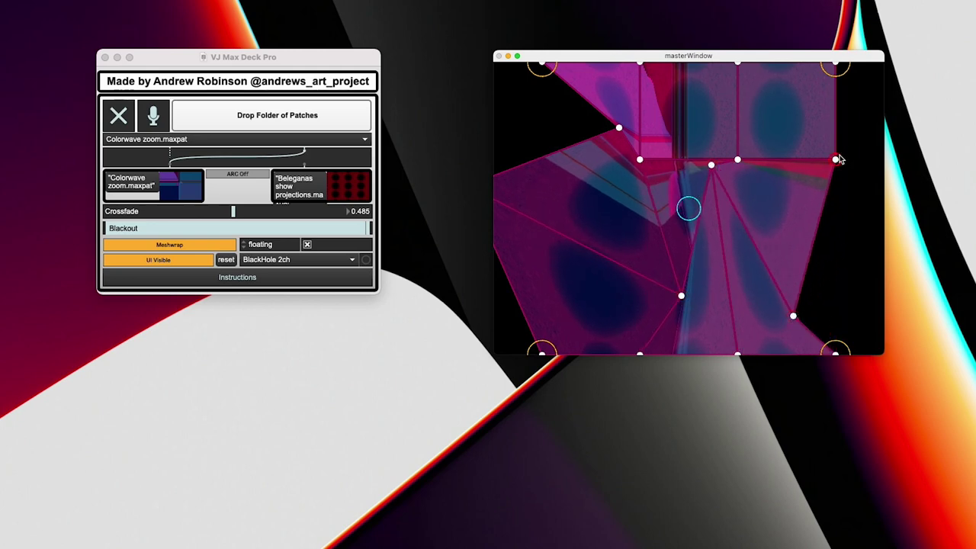
pyautogui.moveTo(837, 161); pyautogui.dragTo(880, 211)
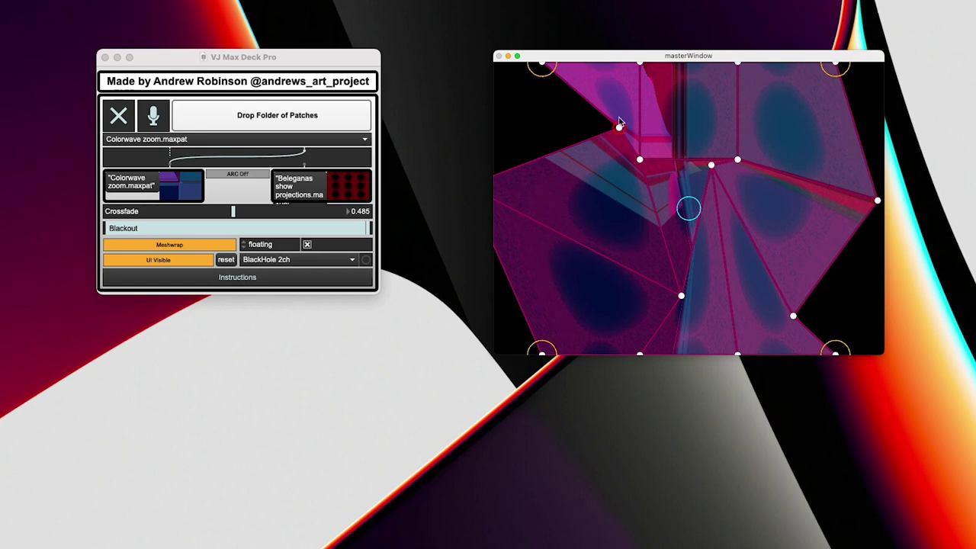
pyautogui.moveTo(680, 297); pyautogui.dragTo(607, 201)
pyautogui.moveTo(638, 355); pyautogui.dragTo(644, 279)
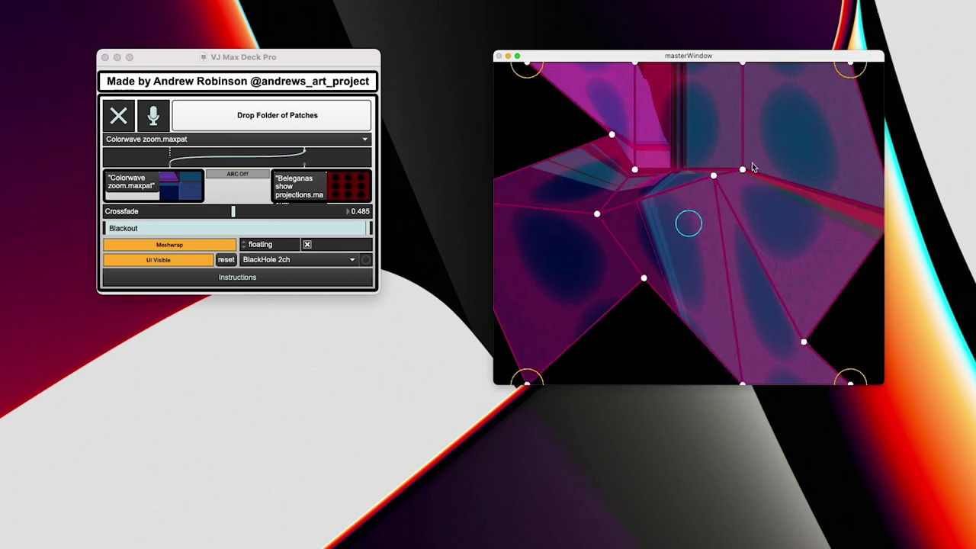
pyautogui.click(157, 259)
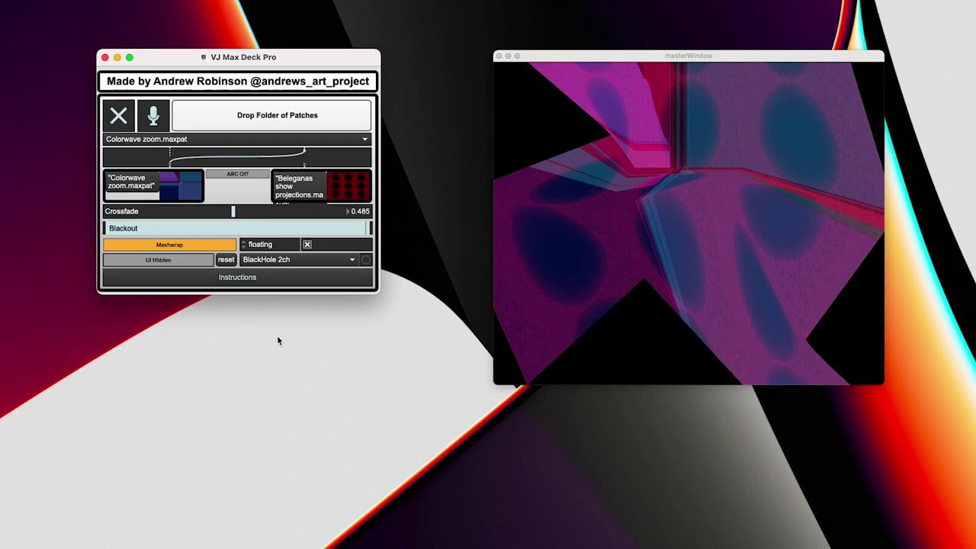
# - Load A beutiful world.maxpat onto the left deck and shift the crossfade toward the right deck
pyautogui.click(206, 141)
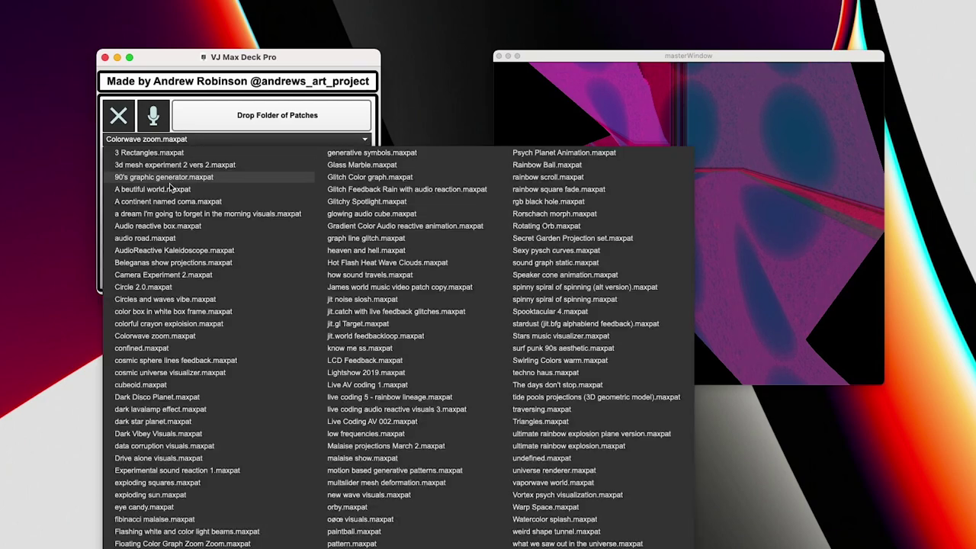
pyautogui.click(206, 125)
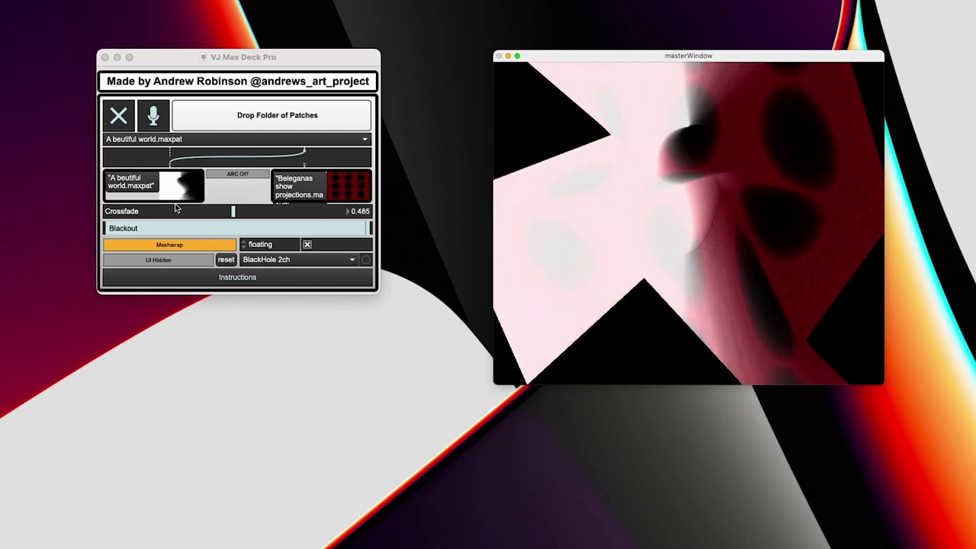
pyautogui.moveTo(174, 211); pyautogui.dragTo(293, 211)
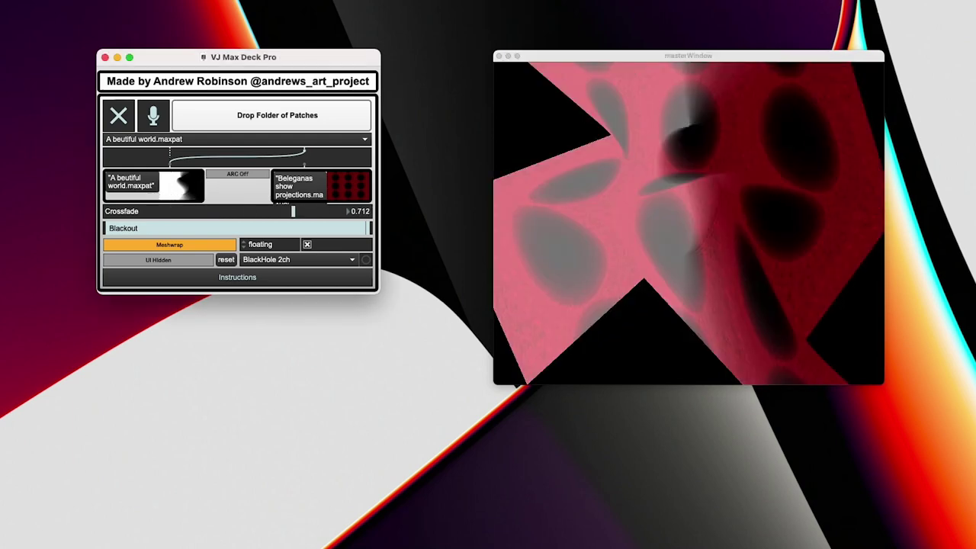
# - Load jit noise slosh.maxpat onto the right deck and crossfade toward it to about 0.704
pyautogui.click(296, 139)
pyautogui.click(388, 298)
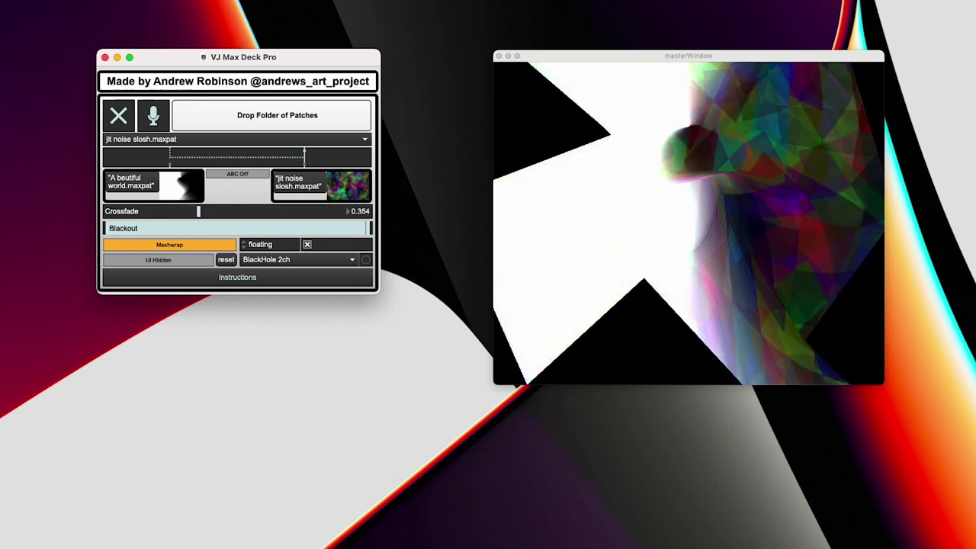
pyautogui.moveTo(198, 211); pyautogui.dragTo(291, 212)
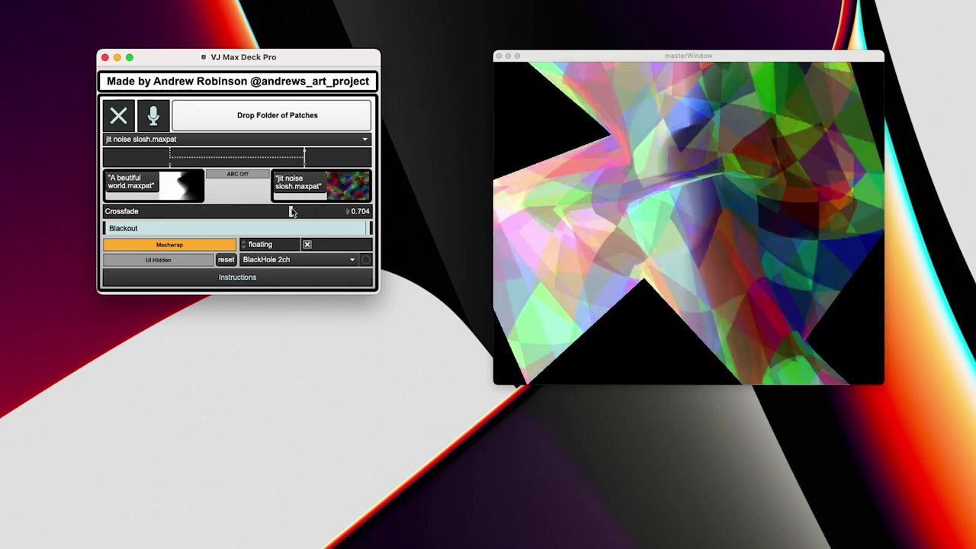